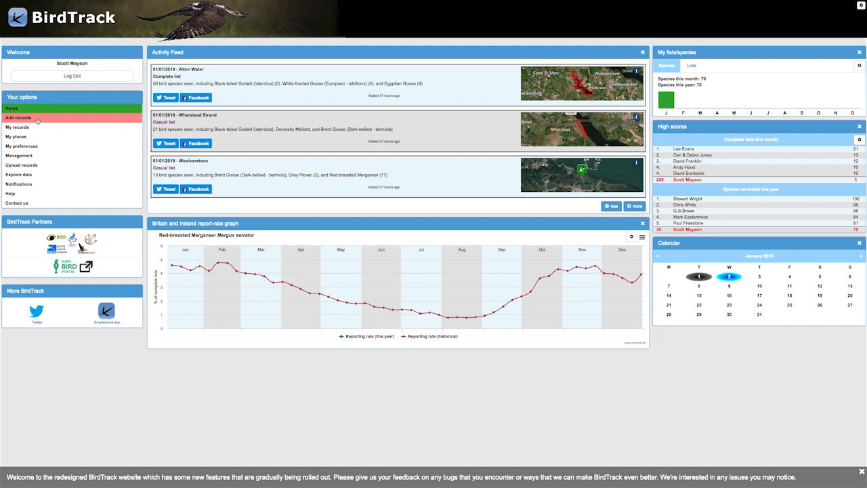
Open the Add records form and choose to record at a new place instead of a saved one.
click(37, 118)
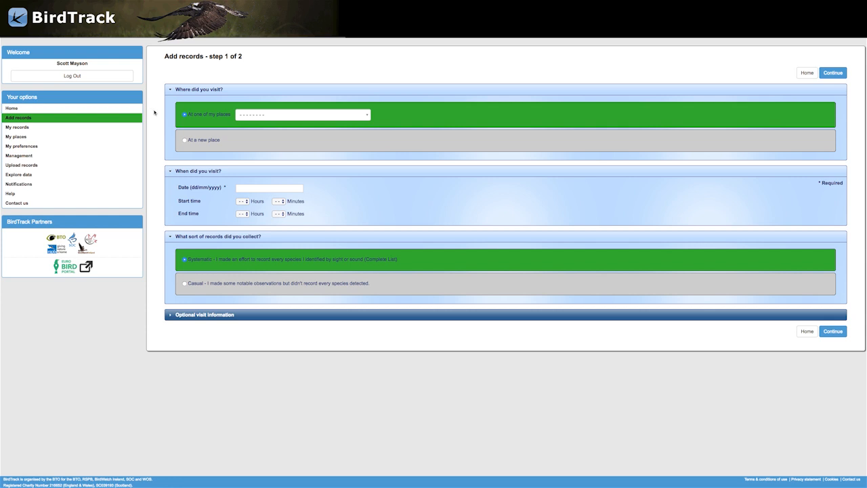
click(367, 115)
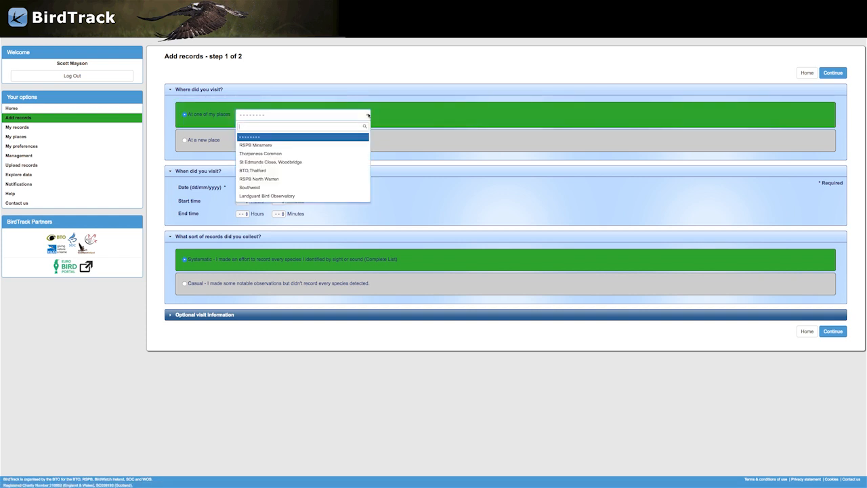
click(368, 115)
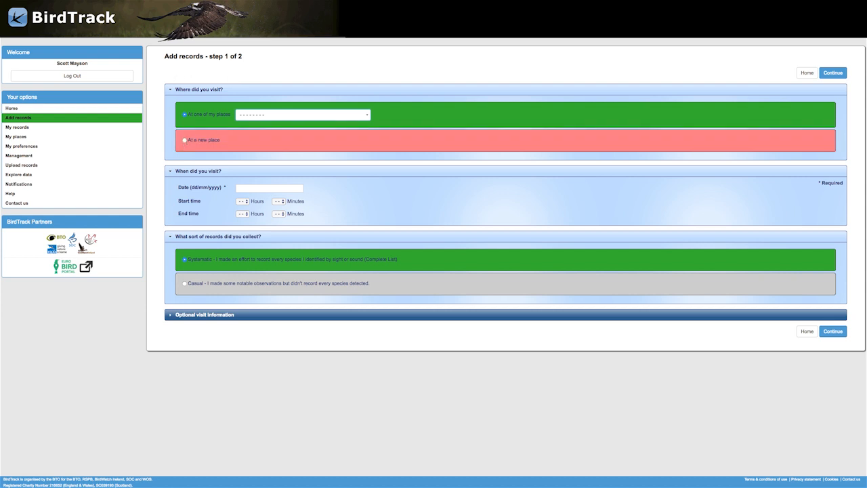
click(185, 140)
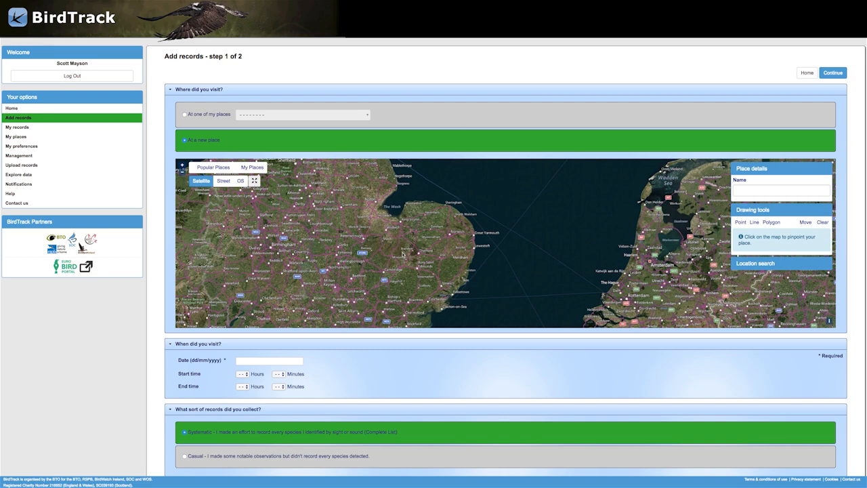
Explore the map's zoom controls, the Street, OS and Satellite base layers, and the full-screen view.
scroll(406, 262, up, 3)
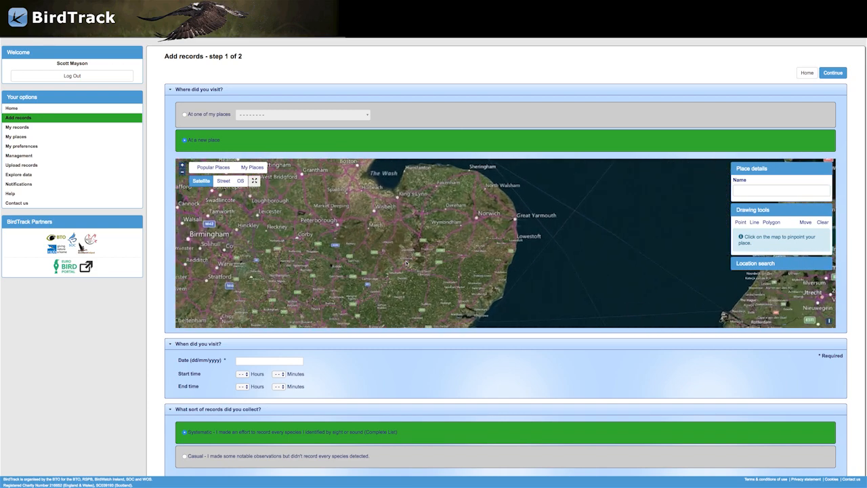
click(181, 165)
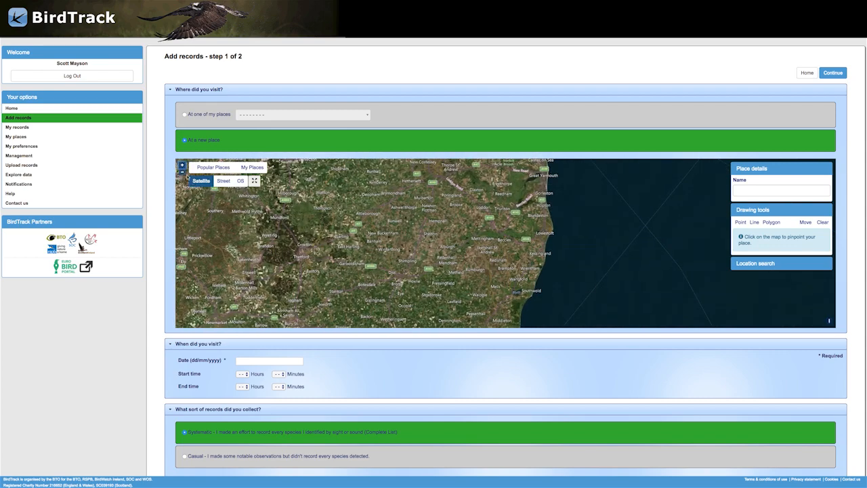
click(181, 172)
scroll(250, 215, down, 2)
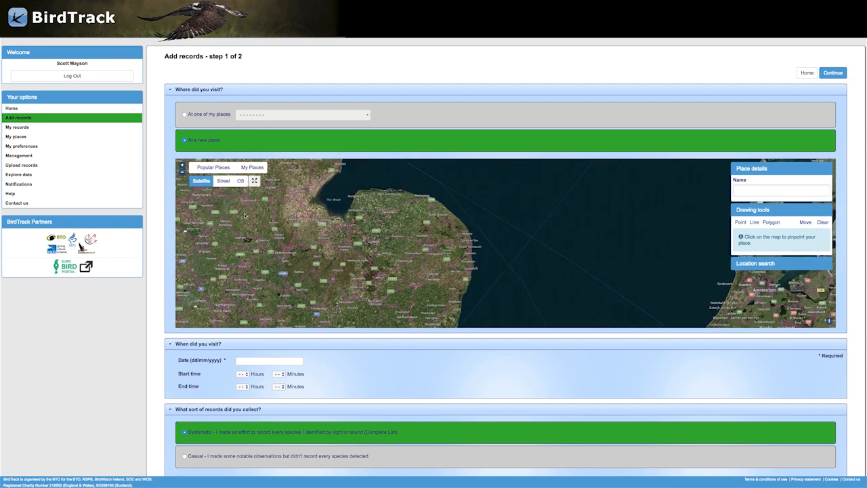
click(224, 181)
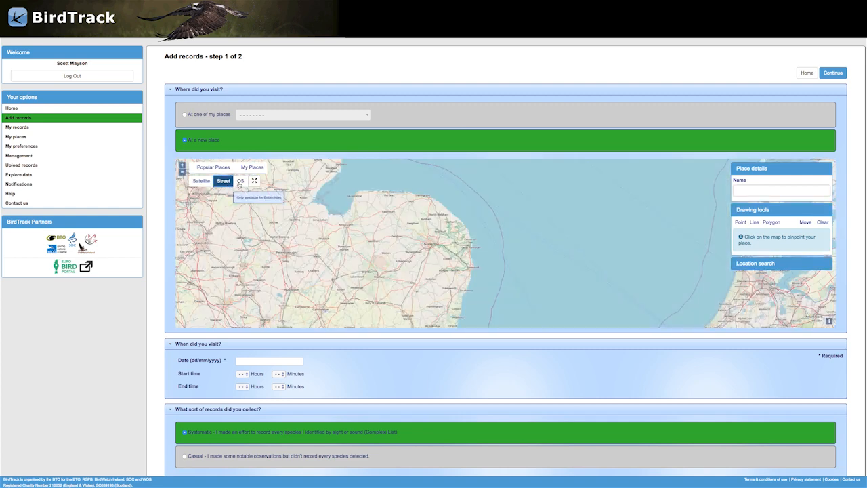
click(240, 182)
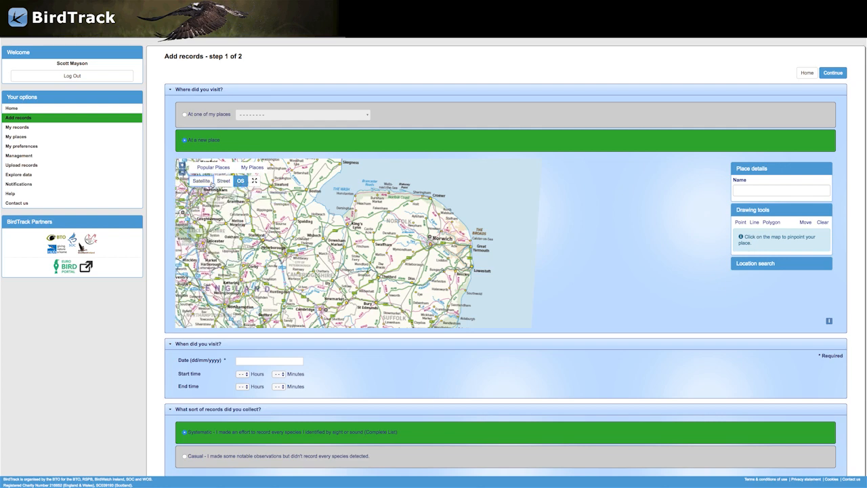
click(202, 180)
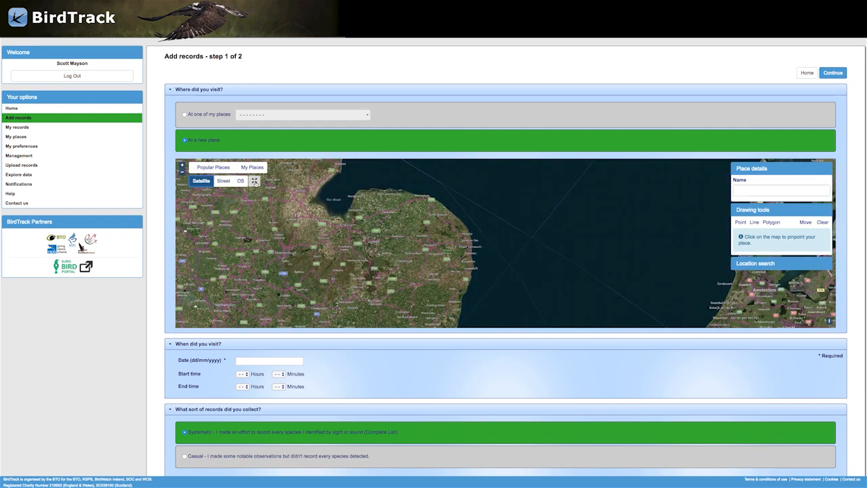
click(254, 181)
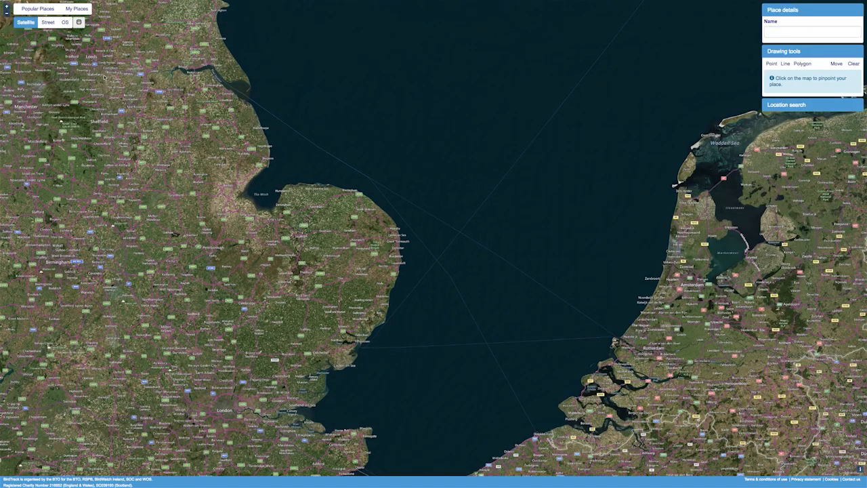
click(78, 23)
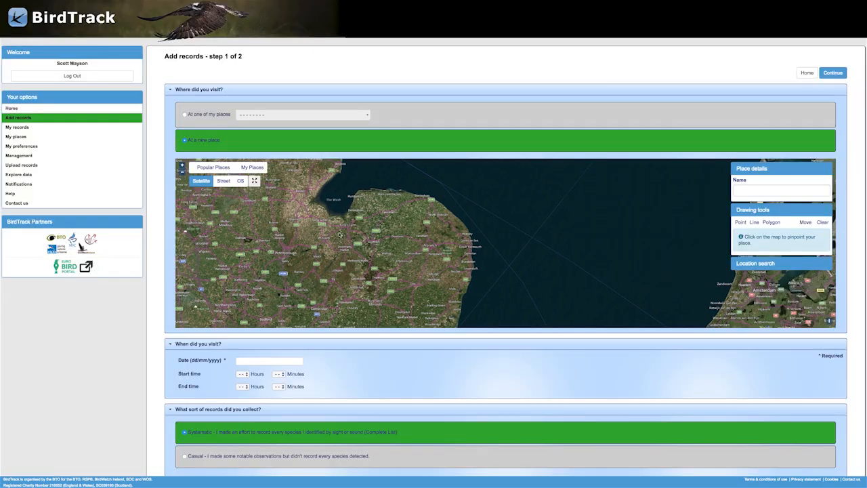
Place a point on the western shore of the River Orwell near Freston.
drag(419, 278, 356, 215)
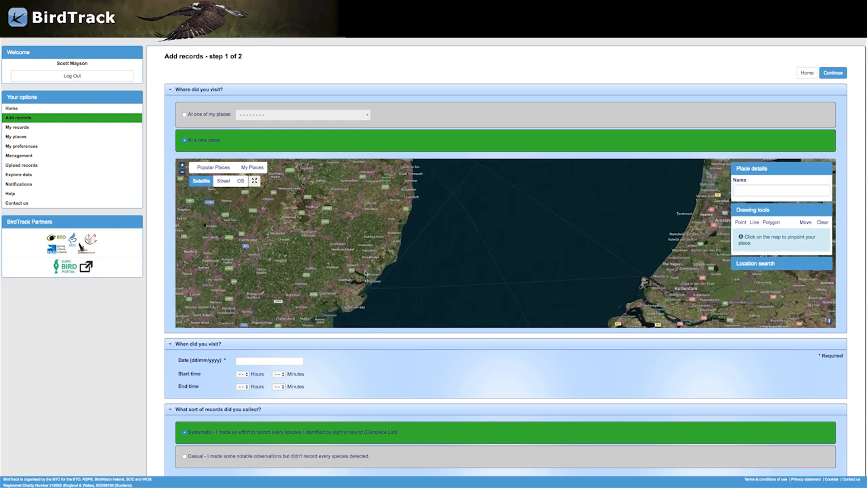
scroll(365, 273, up, 5)
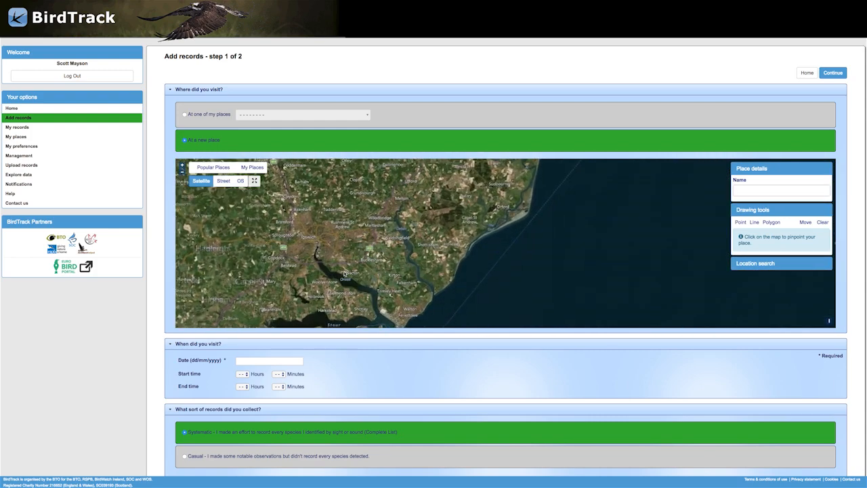
scroll(359, 276, up, 3)
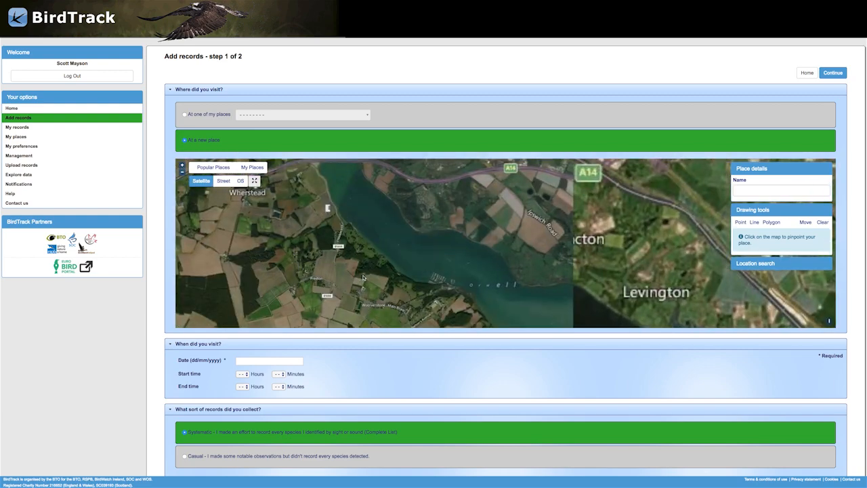
scroll(359, 271, up, 2)
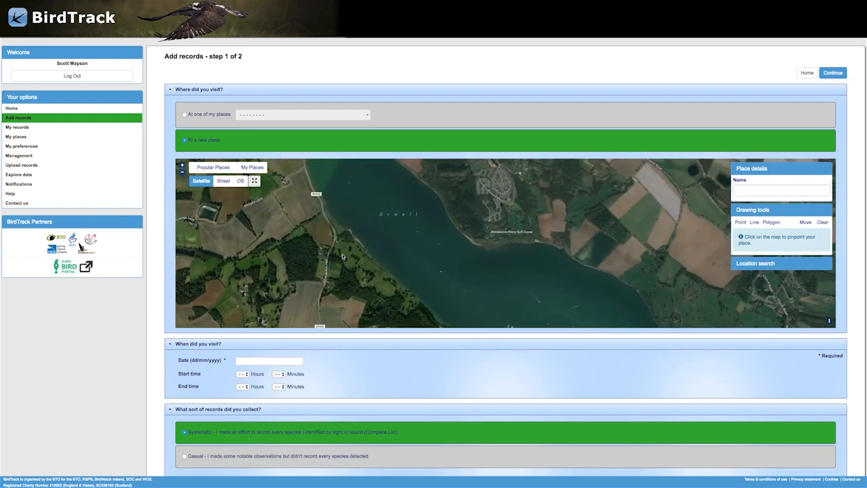
scroll(342, 257, up, 2)
drag(342, 240, 370, 293)
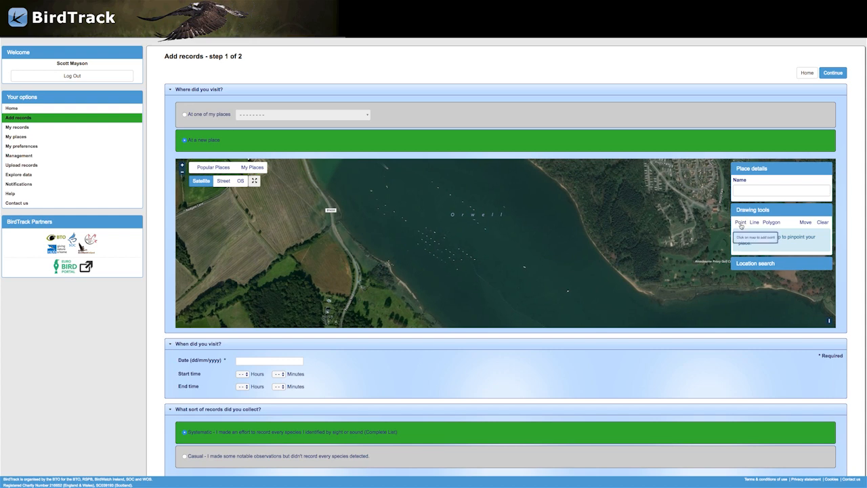
click(741, 223)
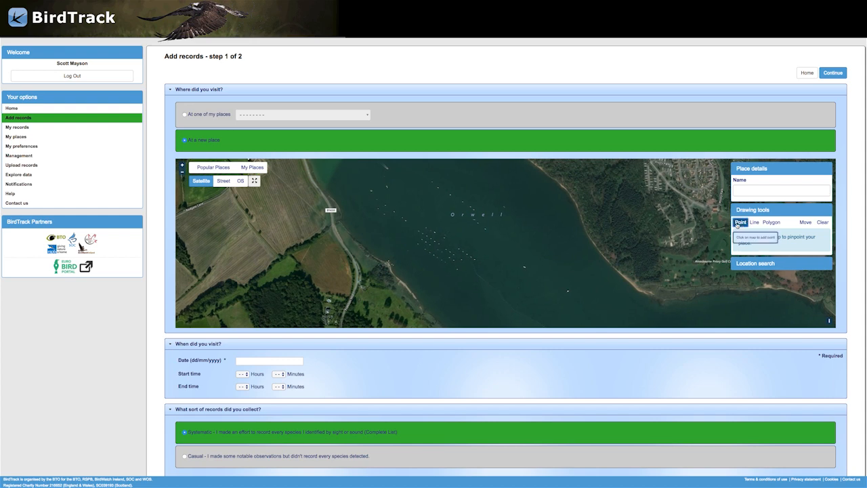
click(363, 268)
click(347, 248)
Name the new place Freston Point.
click(740, 193)
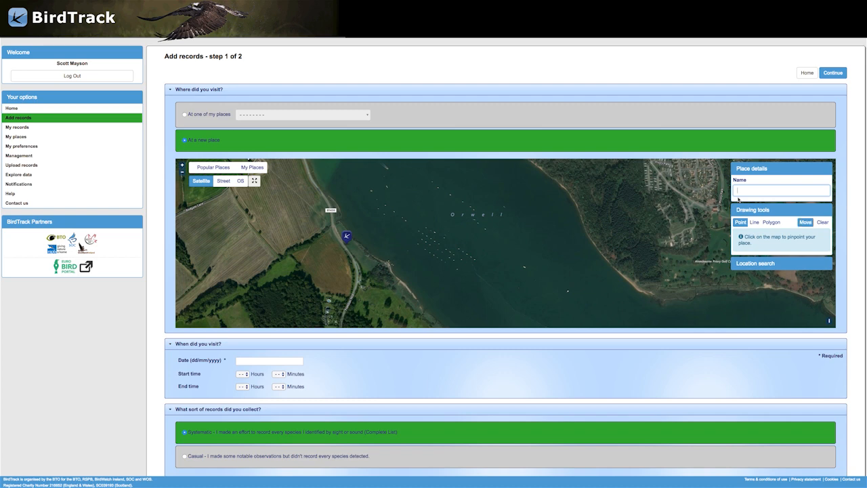
text(Freston Point)
Show popular places and use the National Trust Pin Mill place beside the River Orwell.
click(214, 173)
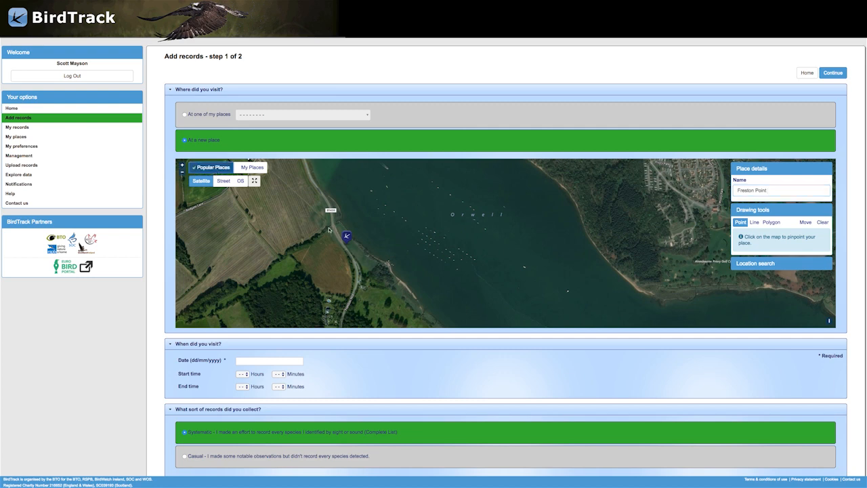
scroll(328, 231, down, 3)
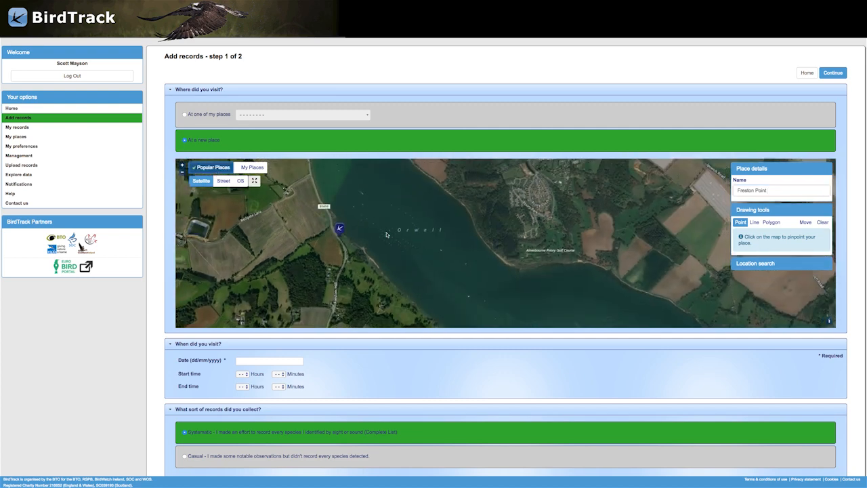
scroll(386, 234, down, 3)
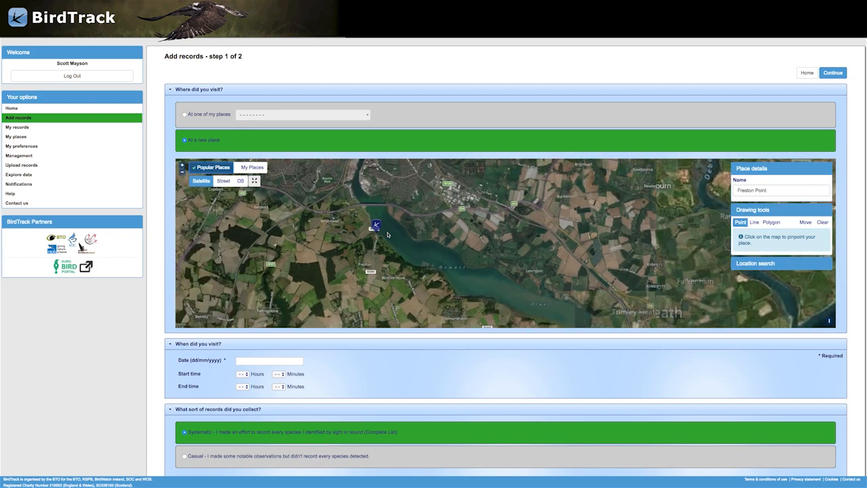
scroll(387, 234, down, 1)
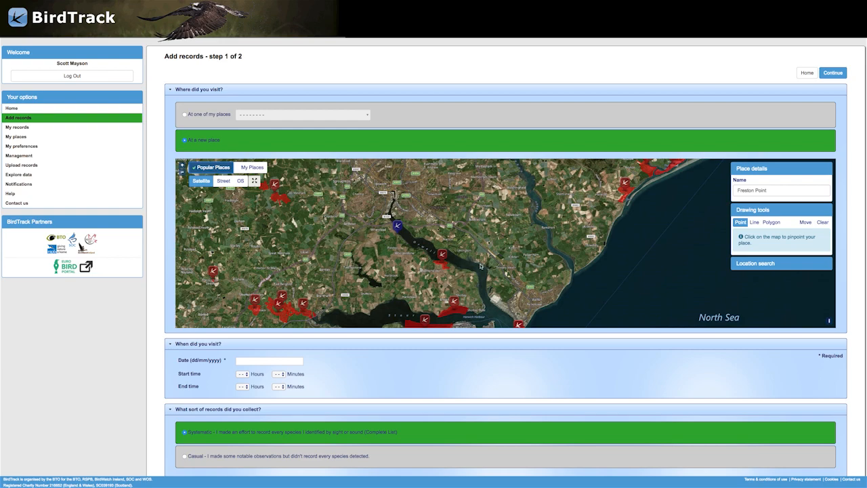
scroll(461, 257, up, 1)
scroll(436, 265, up, 1)
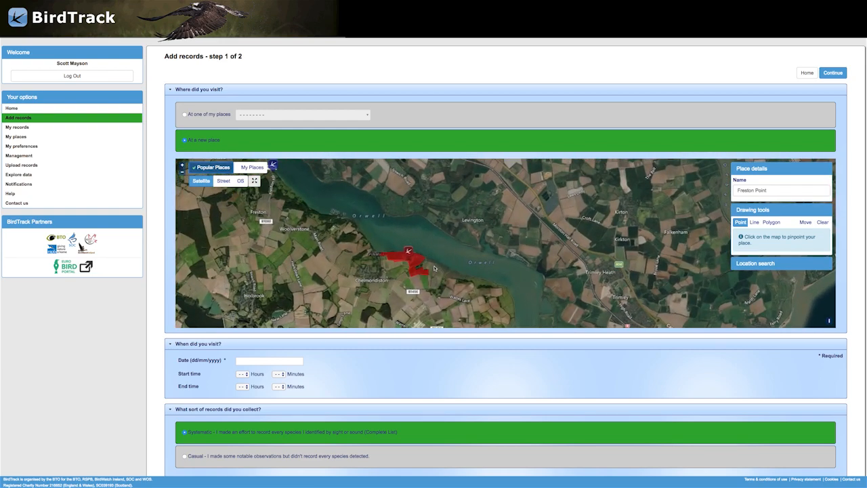
scroll(434, 267, up, 2)
drag(425, 267, 475, 285)
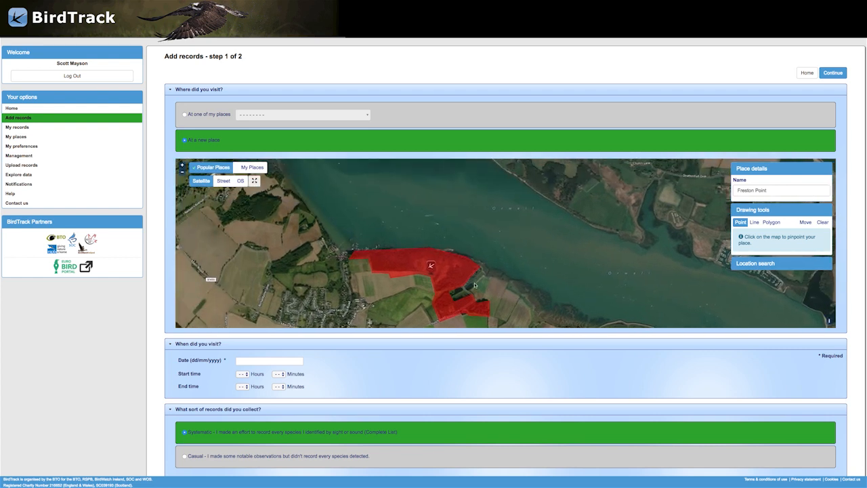
click(506, 276)
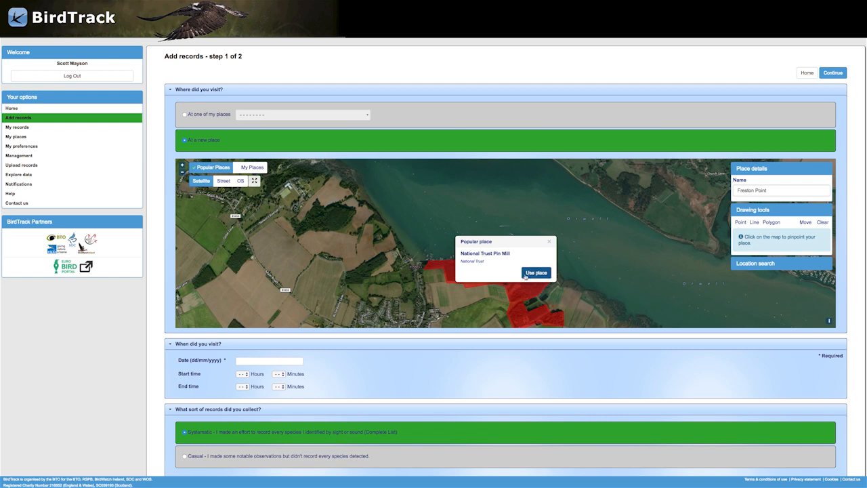
click(535, 273)
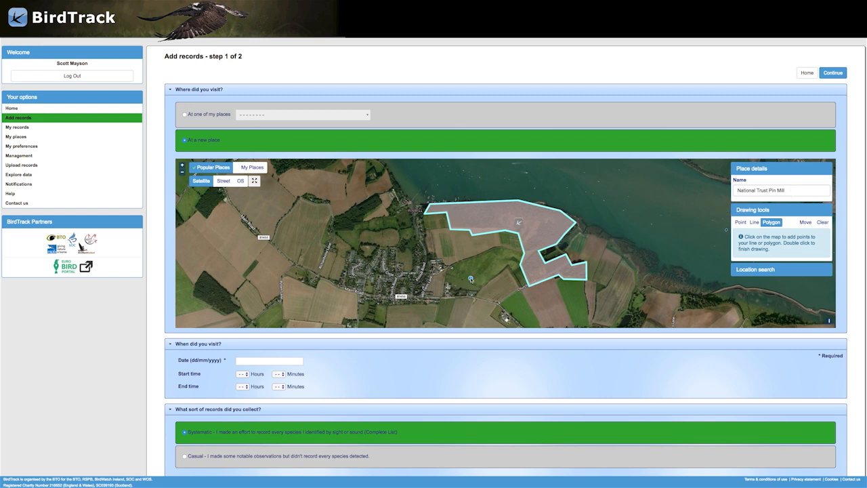
Set the visit date to 02/01/2019.
click(299, 361)
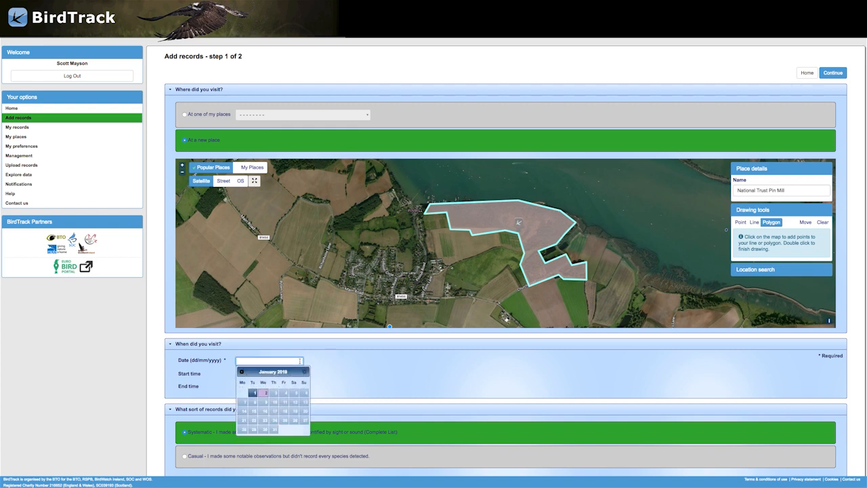
click(264, 395)
scroll(350, 377, down, 2)
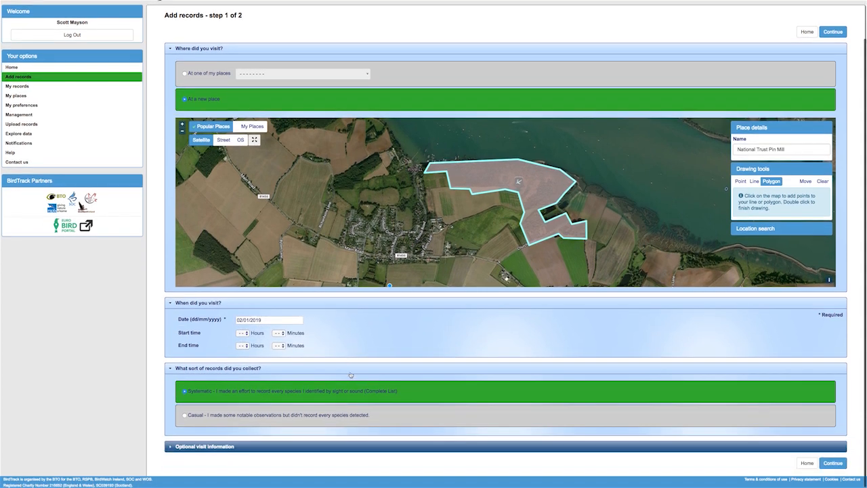
Set the start time to 09:10 and the end time to 10:20.
click(246, 336)
click(242, 364)
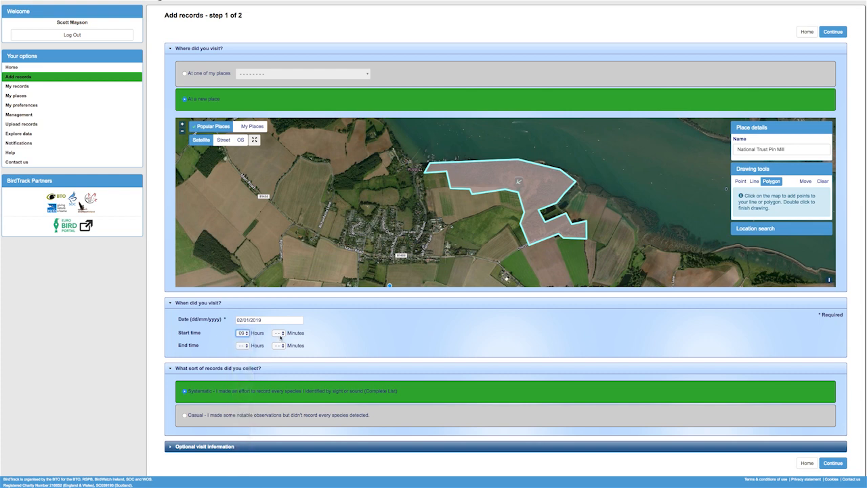
click(279, 332)
click(278, 356)
click(244, 345)
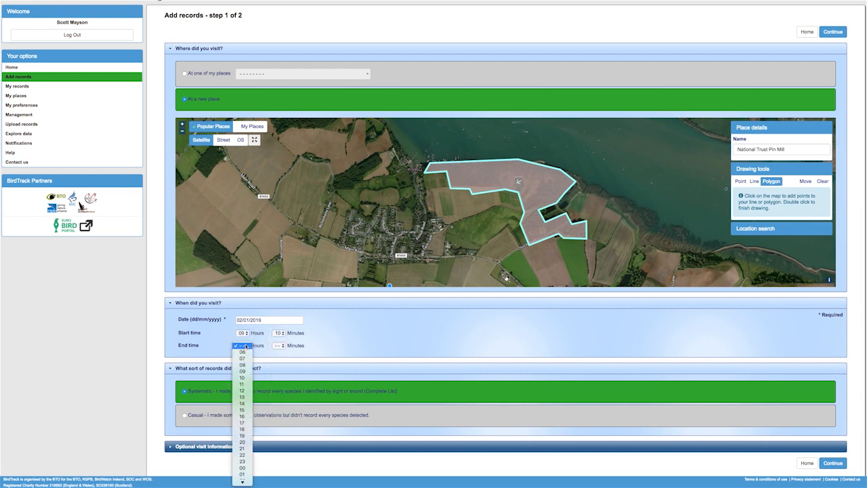
click(242, 380)
click(283, 345)
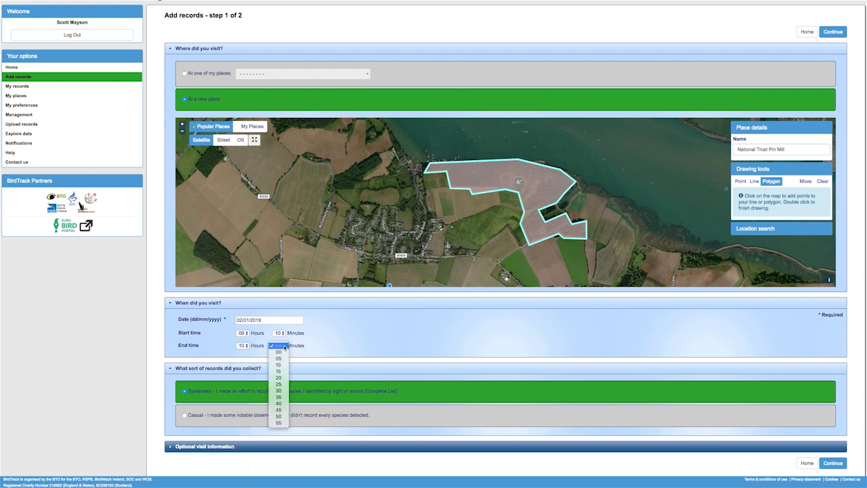
click(277, 379)
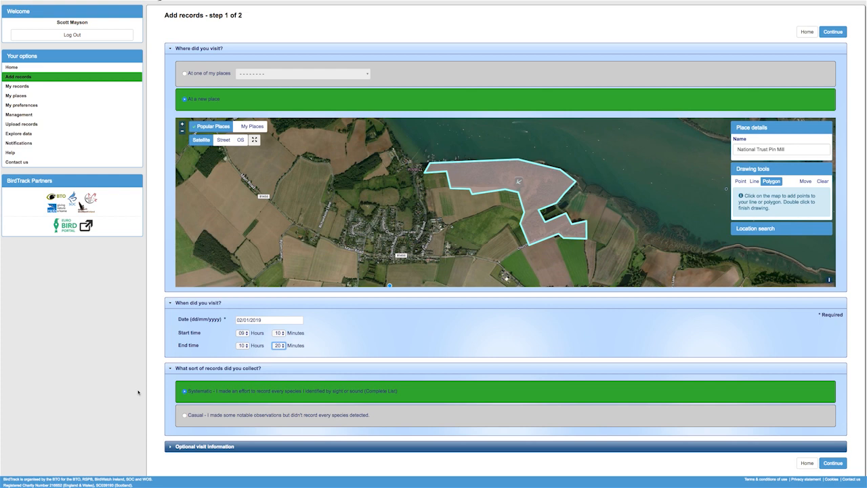
Expand the optional visit information section and review the count type options.
click(169, 448)
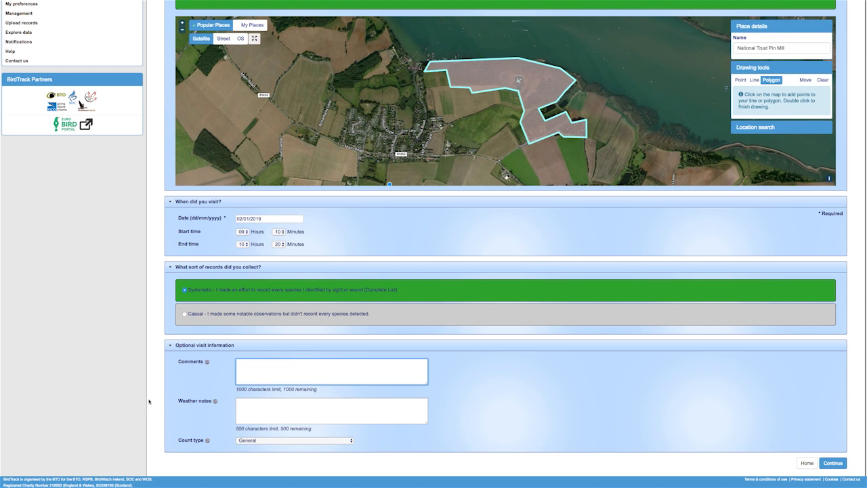
click(351, 441)
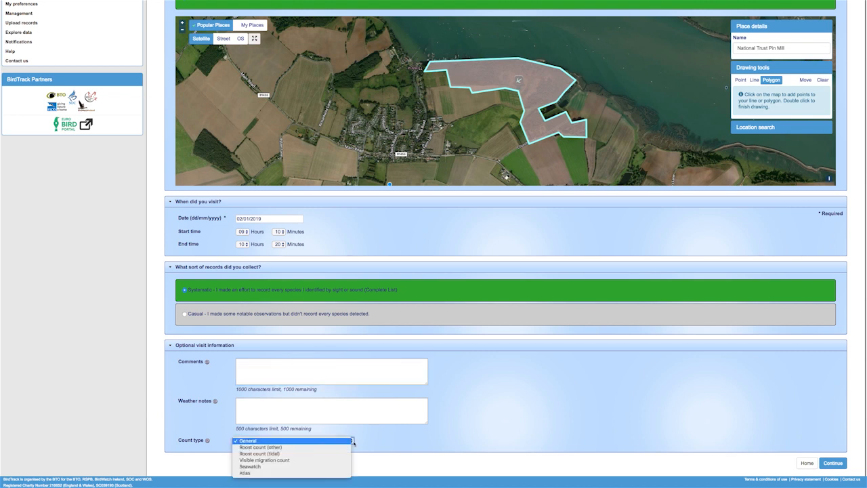
click(353, 442)
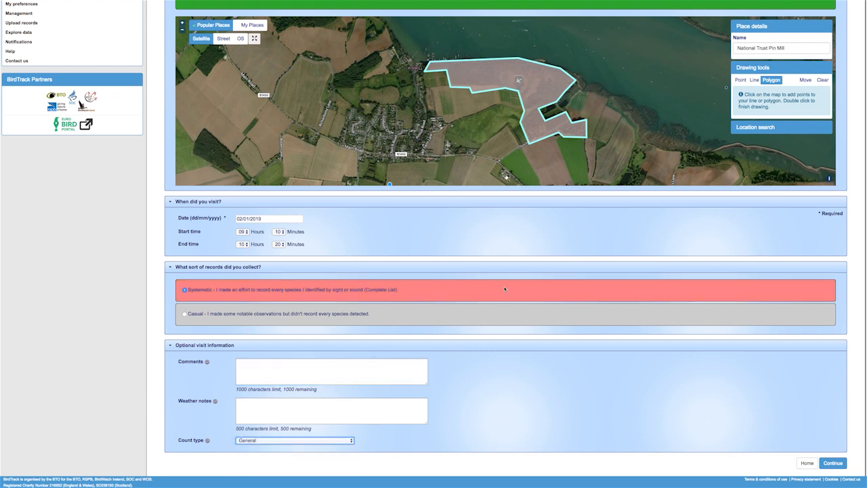
Continue to species entry and add Blackbird (Turdus merula) to the bird records.
click(832, 462)
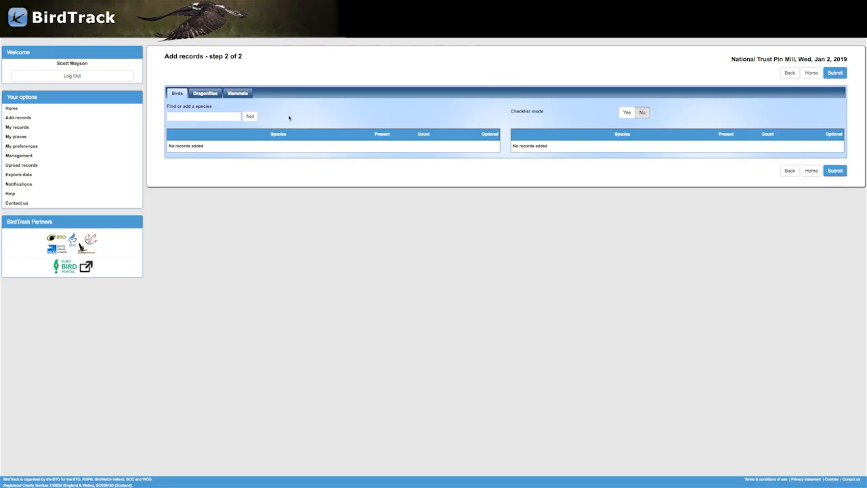
click(210, 115)
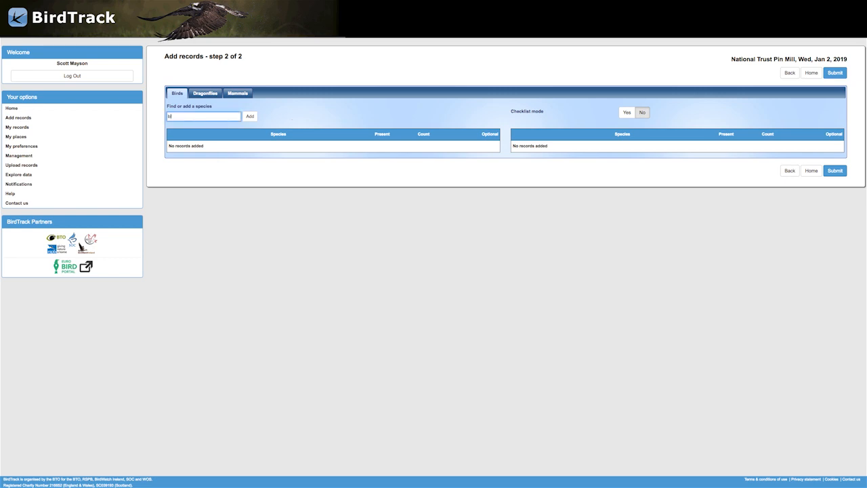
text(black)
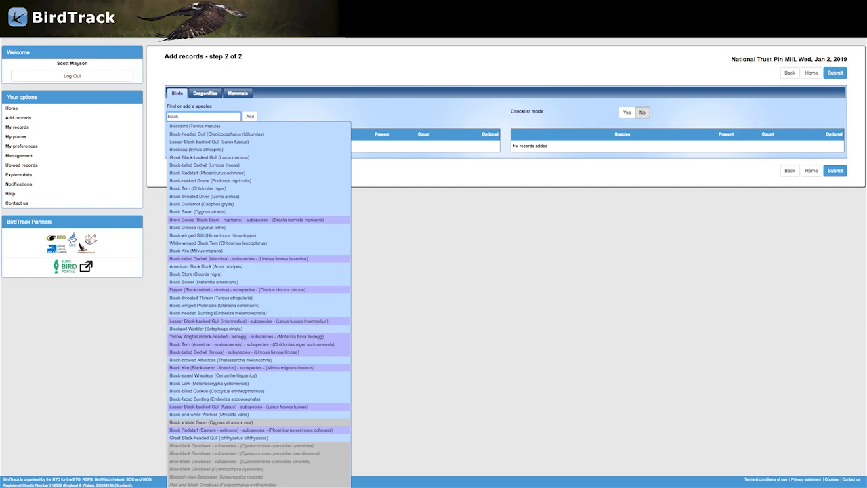
click(207, 126)
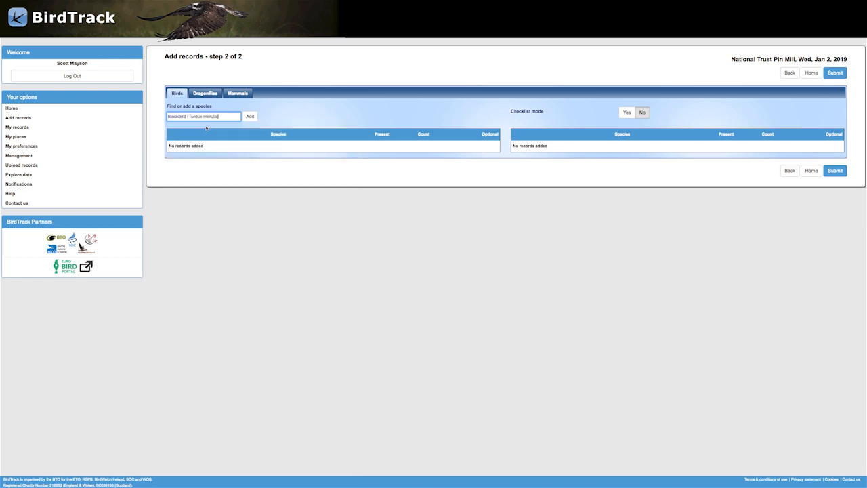
click(247, 121)
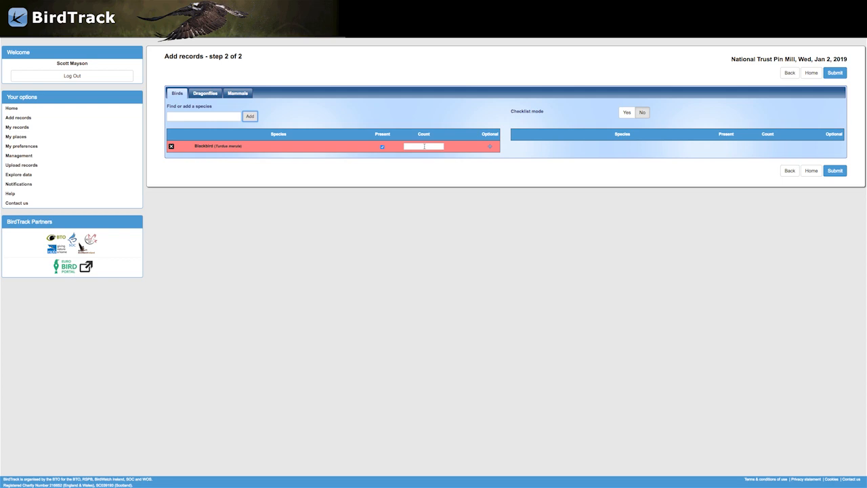
Set the Blackbird count to 10+.
click(424, 146)
text(10)
text(10+)
Open the Blackbird's optional details and look through its Comments, Notable, Habitat, Flight, Pinpoint, Breeding, Extras, Plumage and Photo tabs.
click(490, 146)
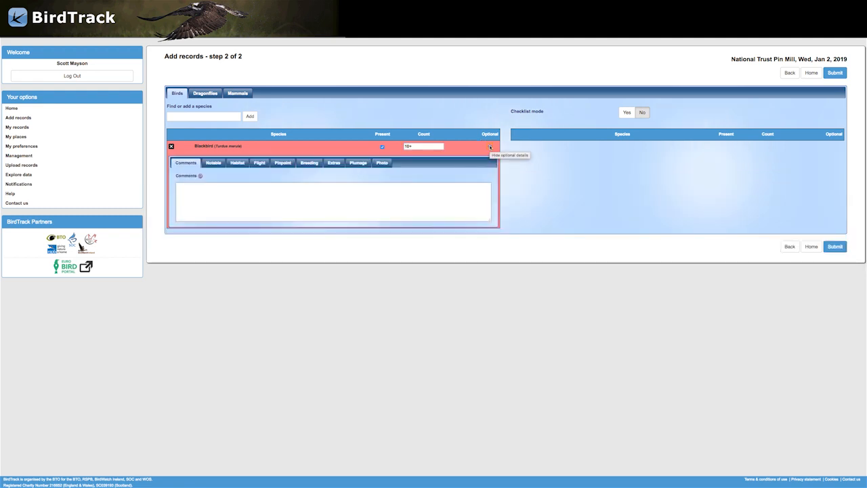
click(215, 165)
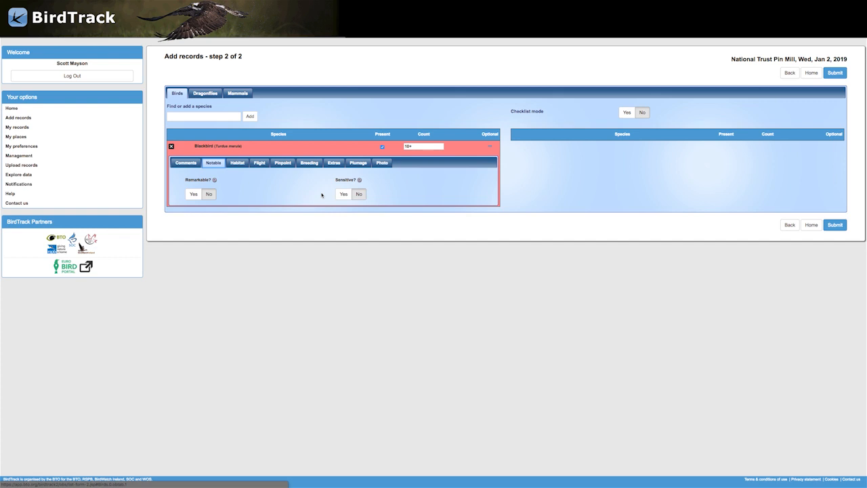
click(237, 165)
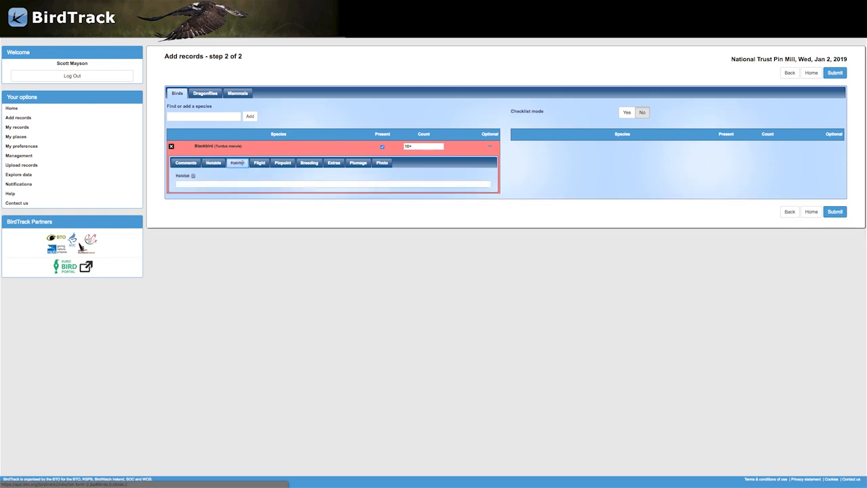
click(259, 163)
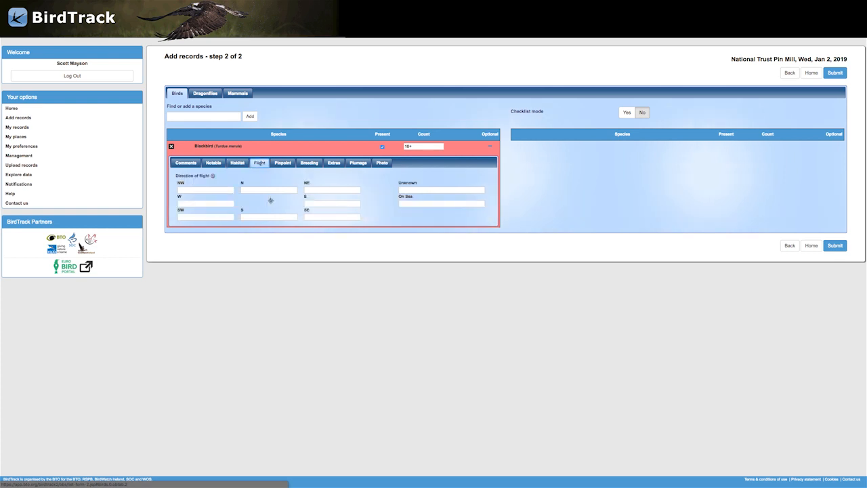
click(283, 163)
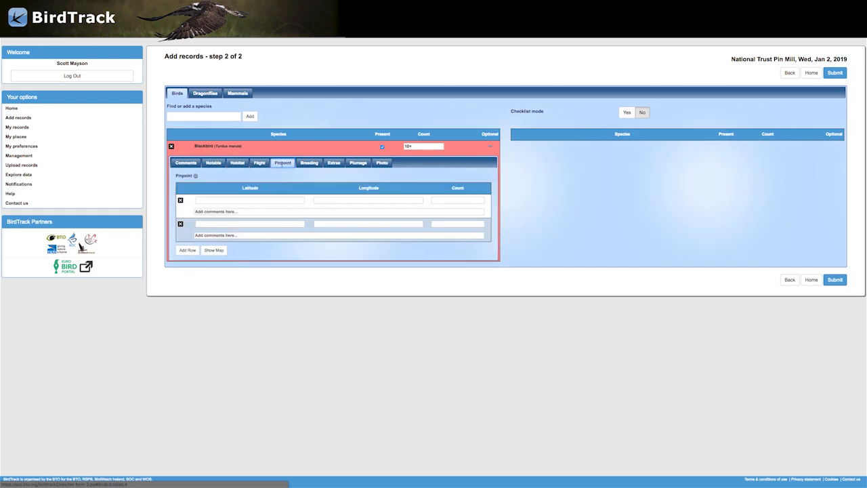
click(302, 164)
click(333, 164)
click(294, 200)
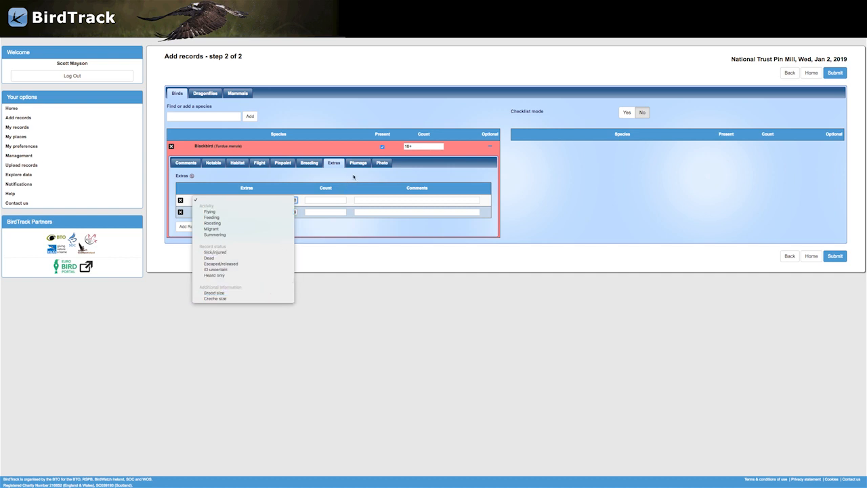
click(357, 165)
click(358, 164)
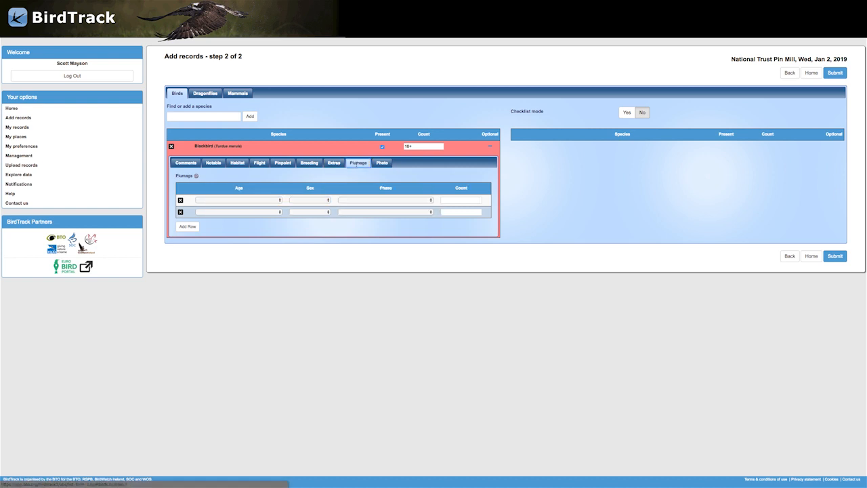
click(376, 164)
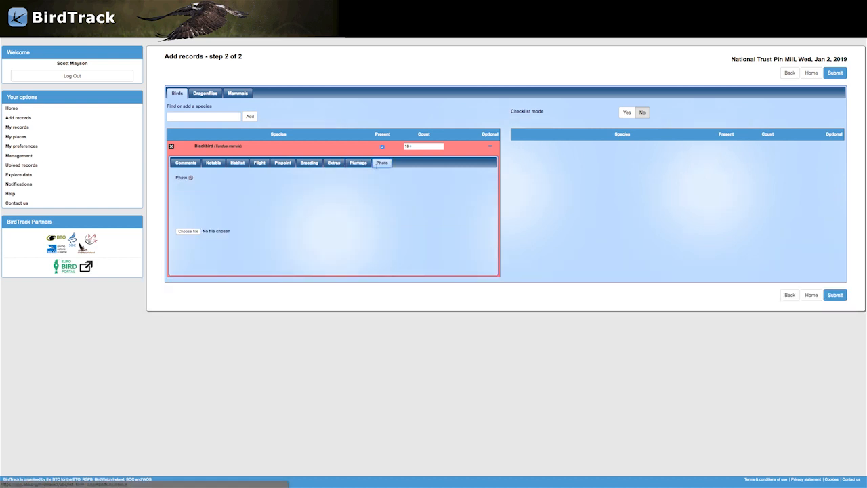
click(490, 147)
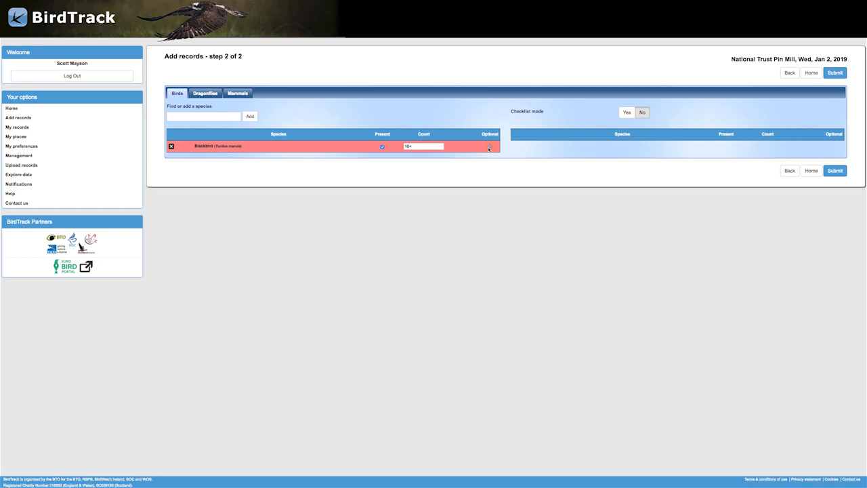
Add Grey Heron (Ardea cinerea) to the records and switch checklist mode on.
click(218, 118)
text(Grey Her)
click(217, 126)
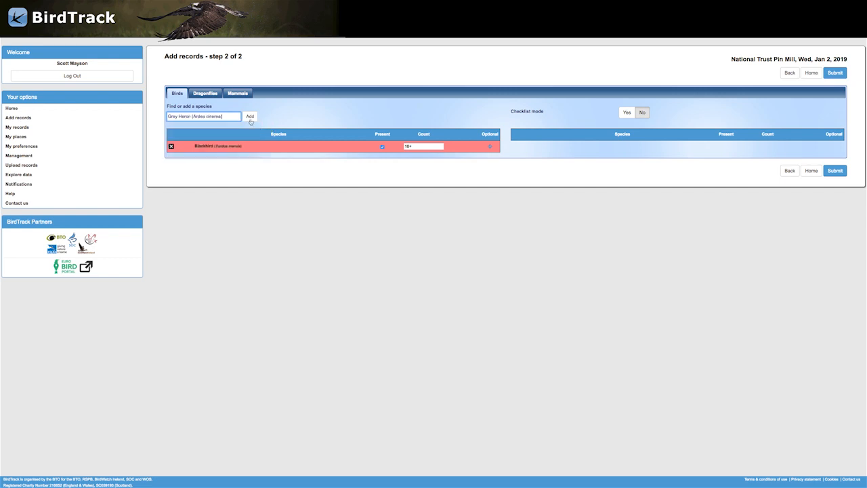
click(250, 116)
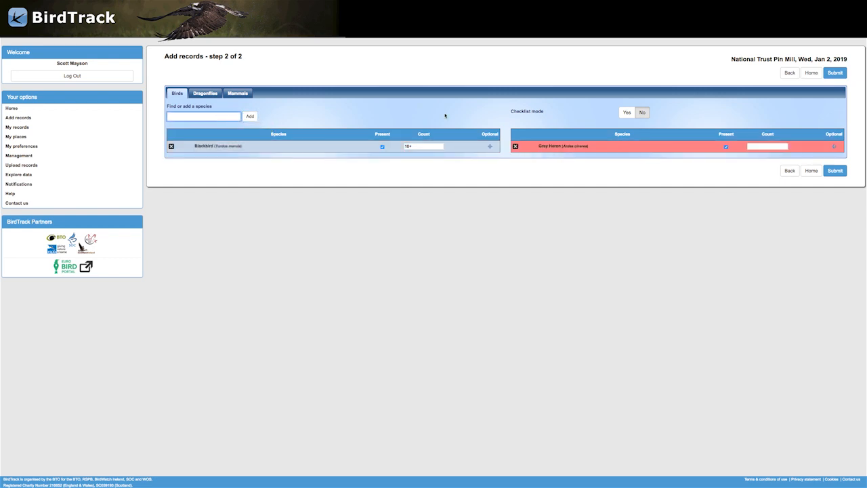
click(624, 113)
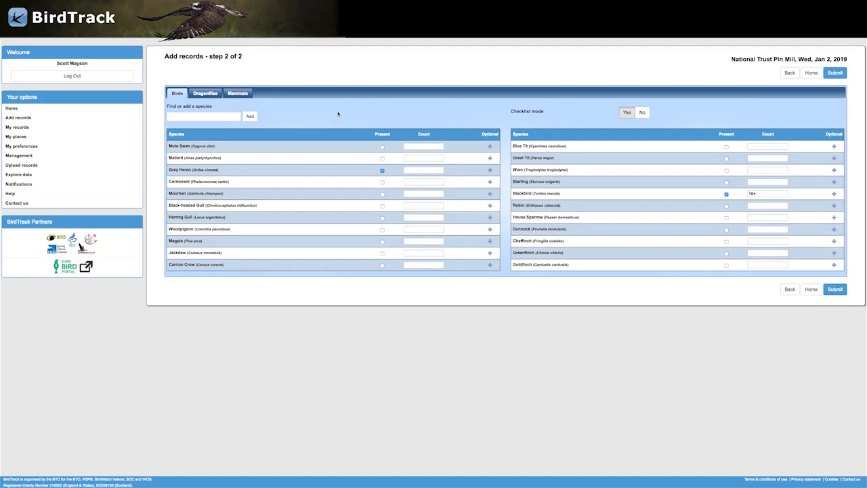
Mark Mute Swan (2), Black-headed Gull (25+), Woodpigeon and Magpie (4) as present in the checklist.
click(382, 147)
click(382, 206)
click(413, 147)
click(417, 206)
click(383, 230)
click(382, 241)
click(409, 241)
text(4)
Add Gadwall (Mareca strepera) to the list and set its count to 4.
click(202, 116)
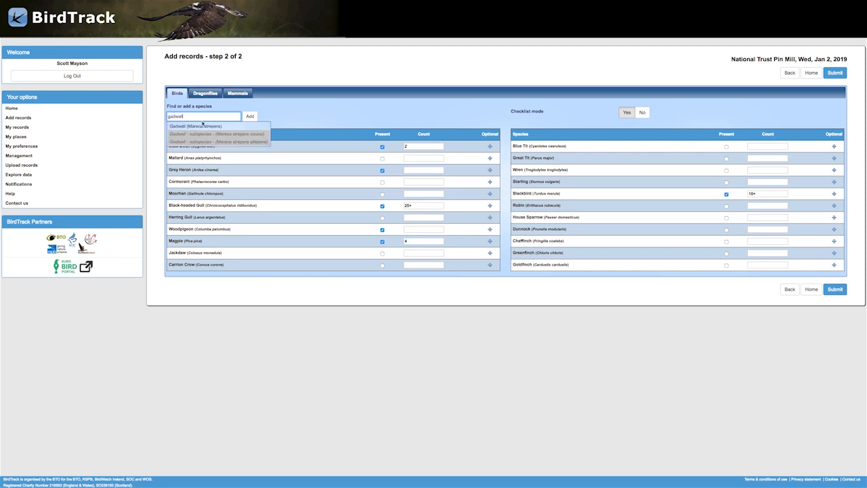
click(203, 124)
click(250, 115)
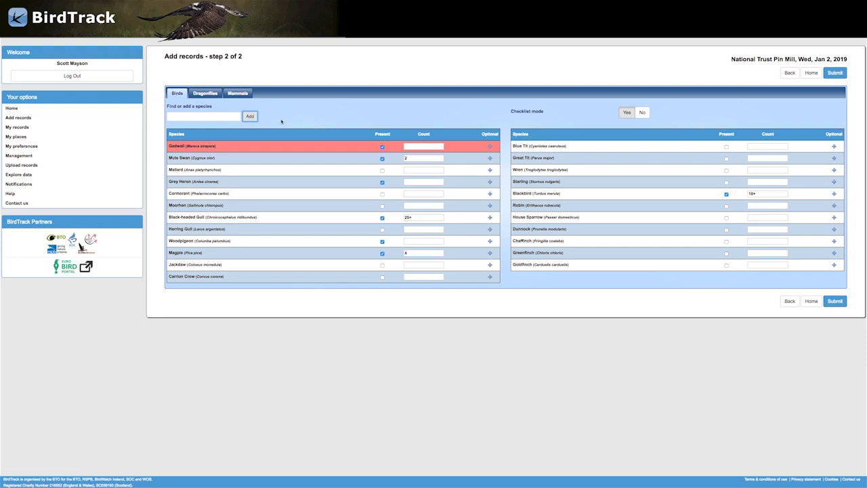
click(407, 146)
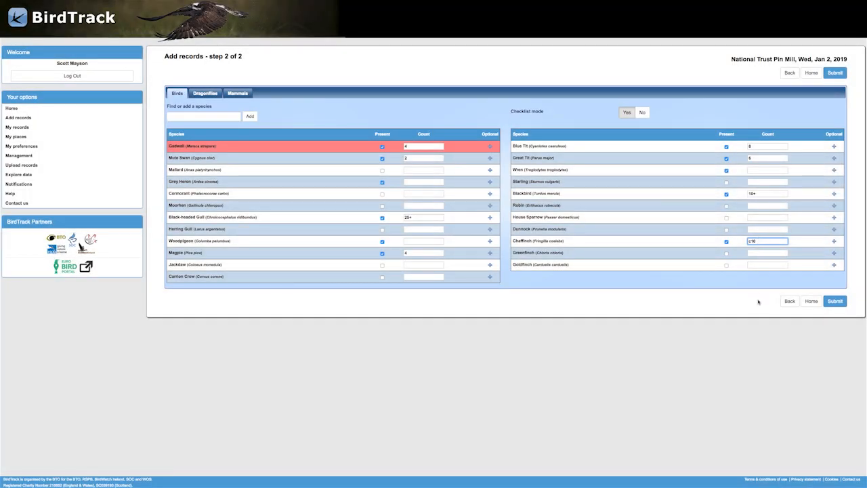
Submit the species records and confirm them on the visit summary.
click(836, 305)
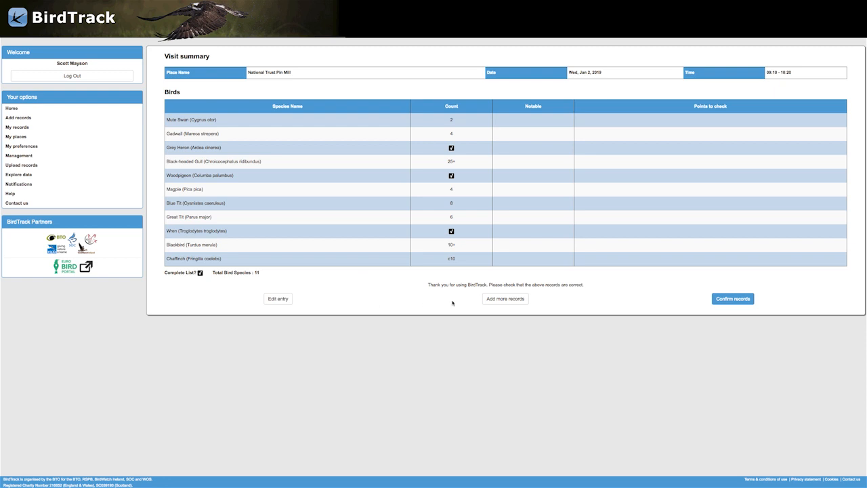
click(720, 303)
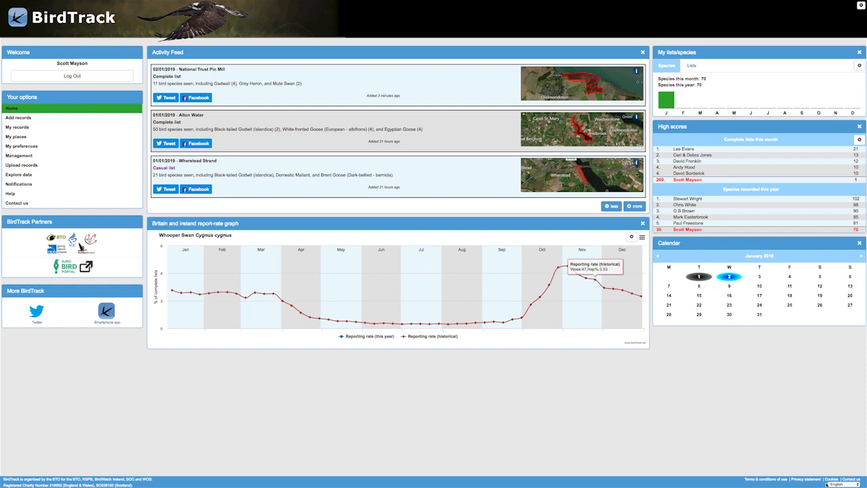